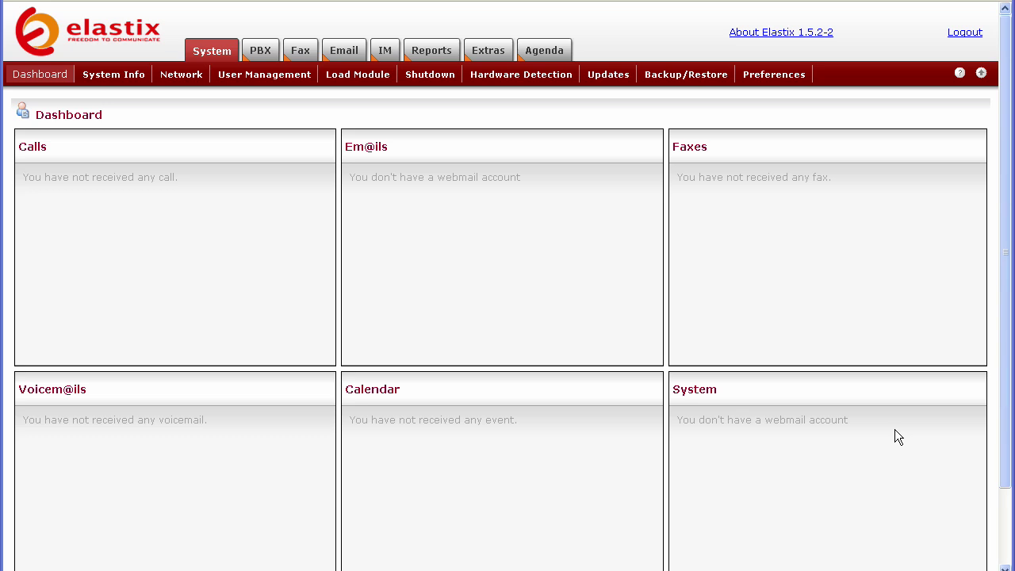
# - Open the IVR section of the PBX configuration and add a new IVR
pyautogui.click(258, 53)
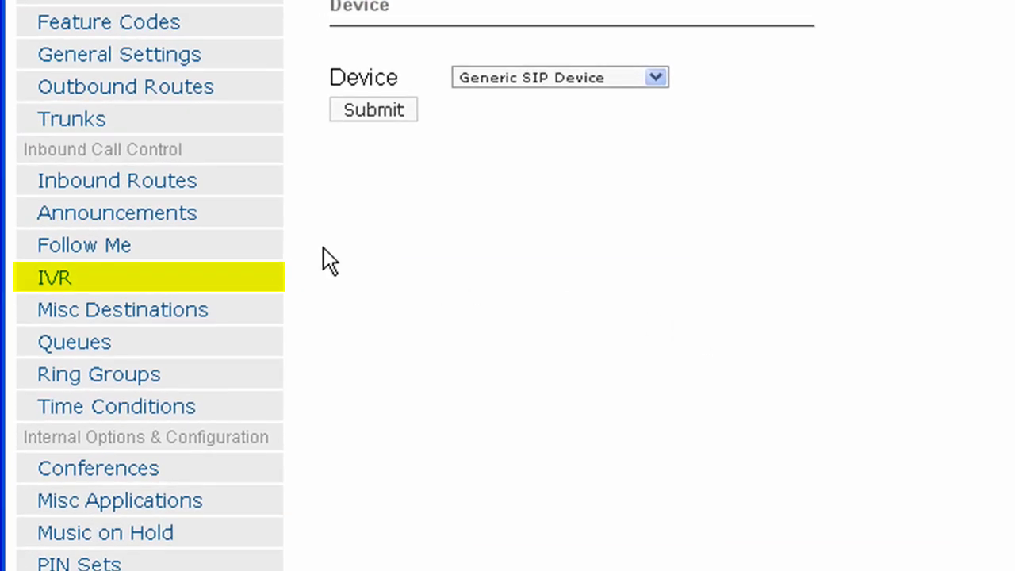
pyautogui.click(52, 278)
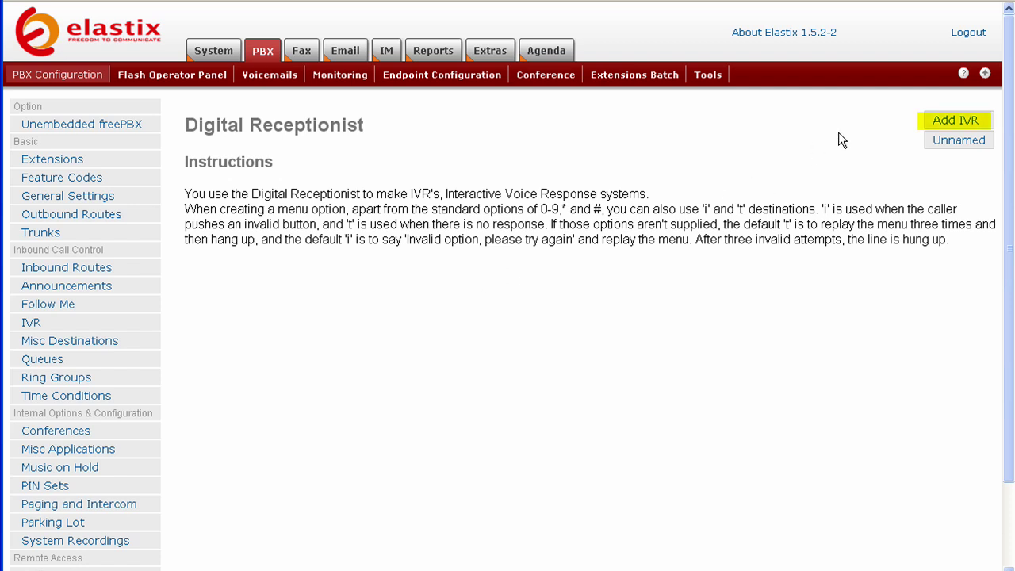
pyautogui.click(937, 122)
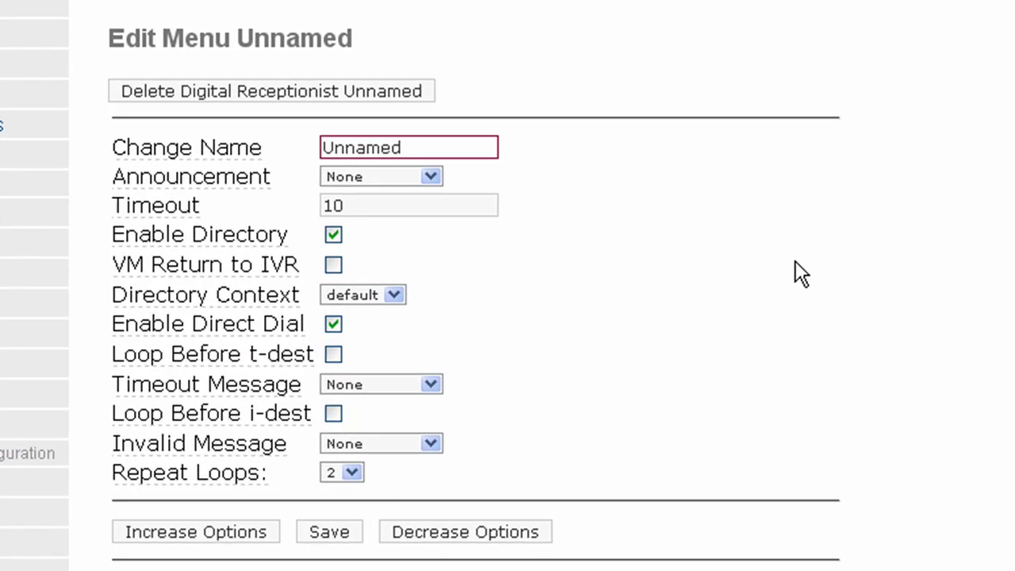
# - Name the new IVR Main Menu and set its announcement to the mainmenu recording
pyautogui.click(473, 148)
pyautogui.press('BackSpace')
pyautogui.press('BackSpace')
pyautogui.press('BackSpace')
pyautogui.press('BackSpace')
pyautogui.press('BackSpace')
pyautogui.press('BackSpace')
pyautogui.press('BackSpace')
pyautogui.write('M')
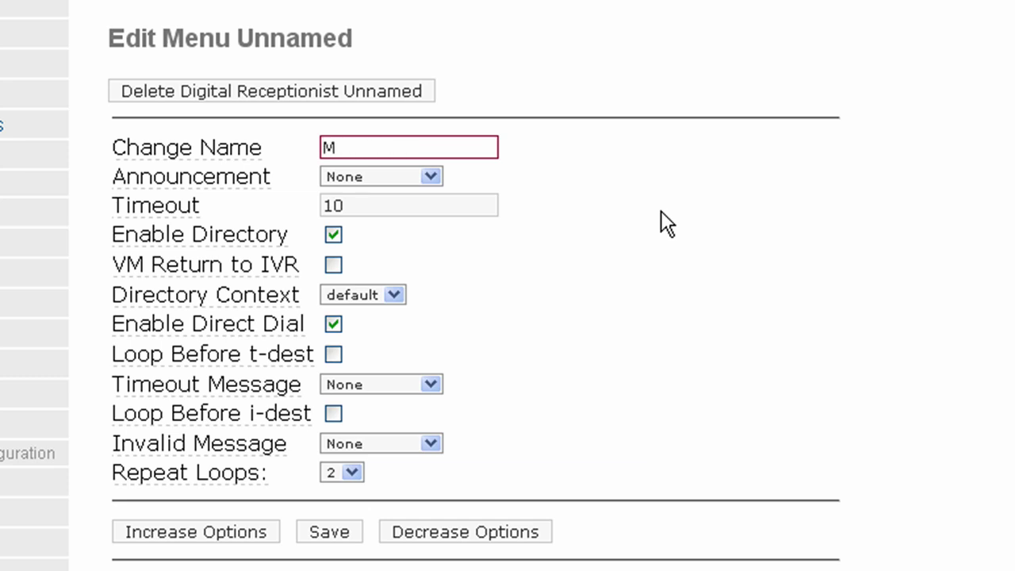
pyautogui.write('ain Man')
pyautogui.press('BackSpace')
pyautogui.write('enu')
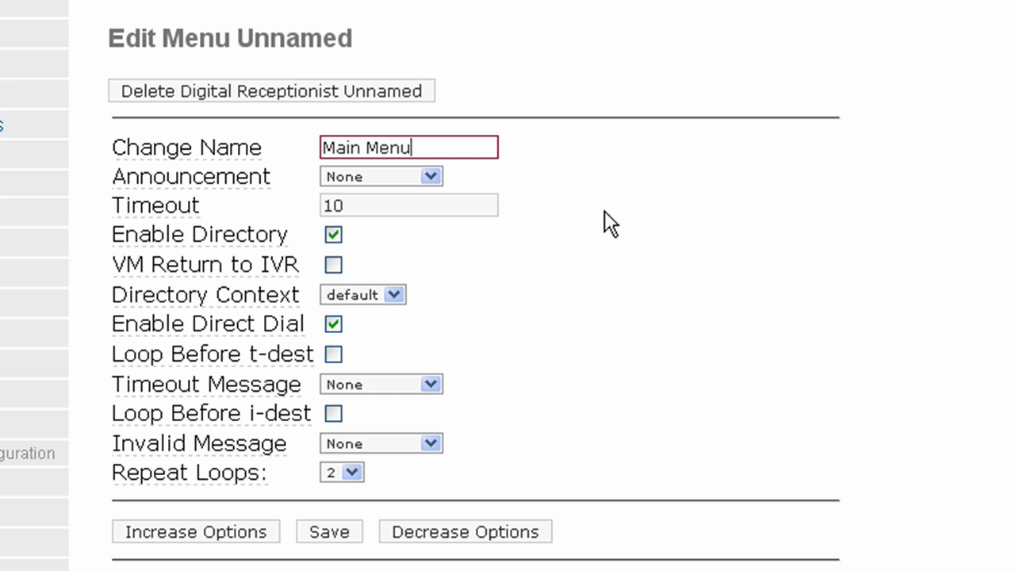
pyautogui.click(440, 178)
pyautogui.click(426, 211)
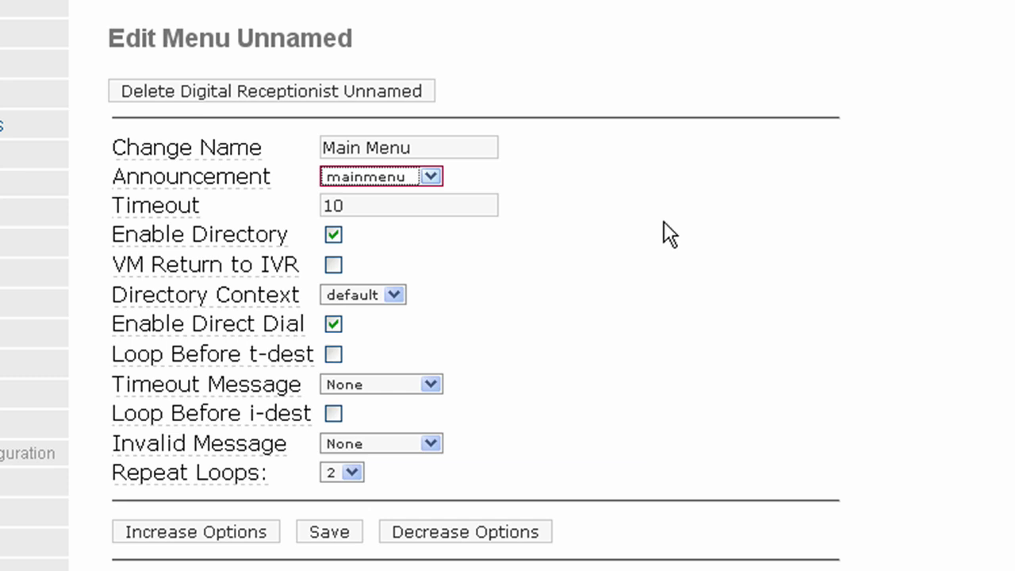
# - Set the first menu option to 1 and direct it to the Sales extension <2000>
pyautogui.scroll(-6, 838, 230)
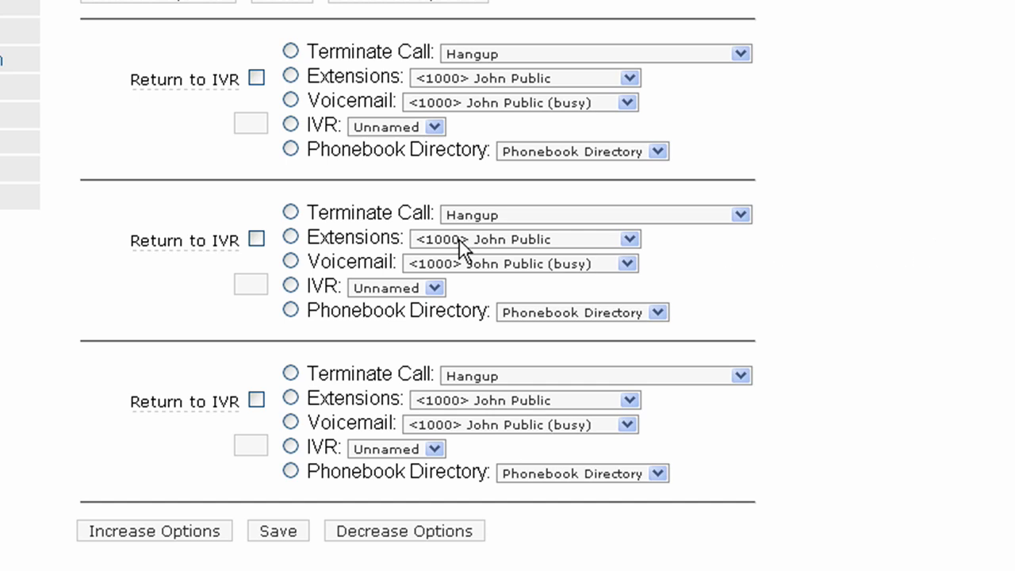
pyautogui.click(251, 125)
pyautogui.write('1')
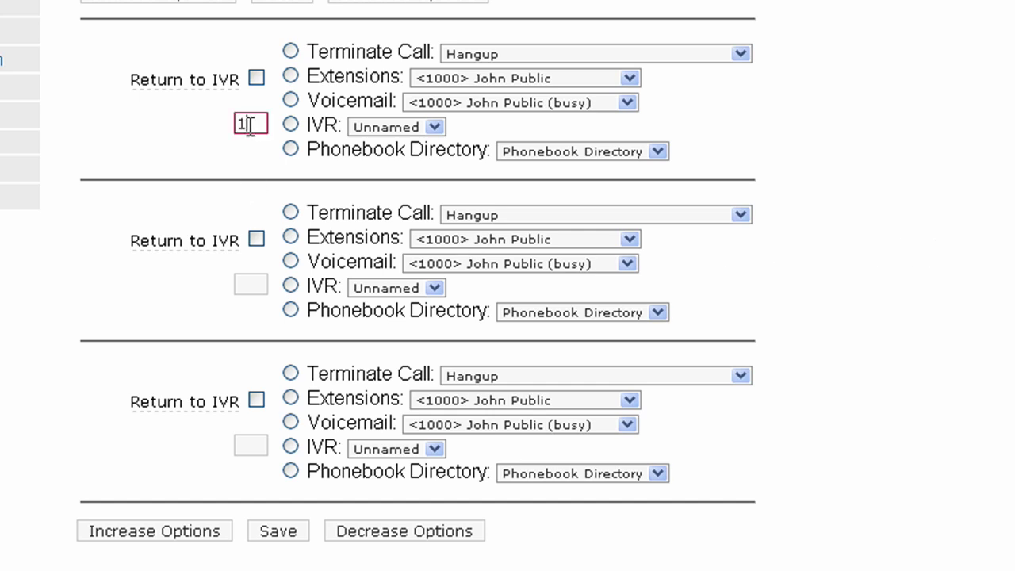
pyautogui.click(290, 76)
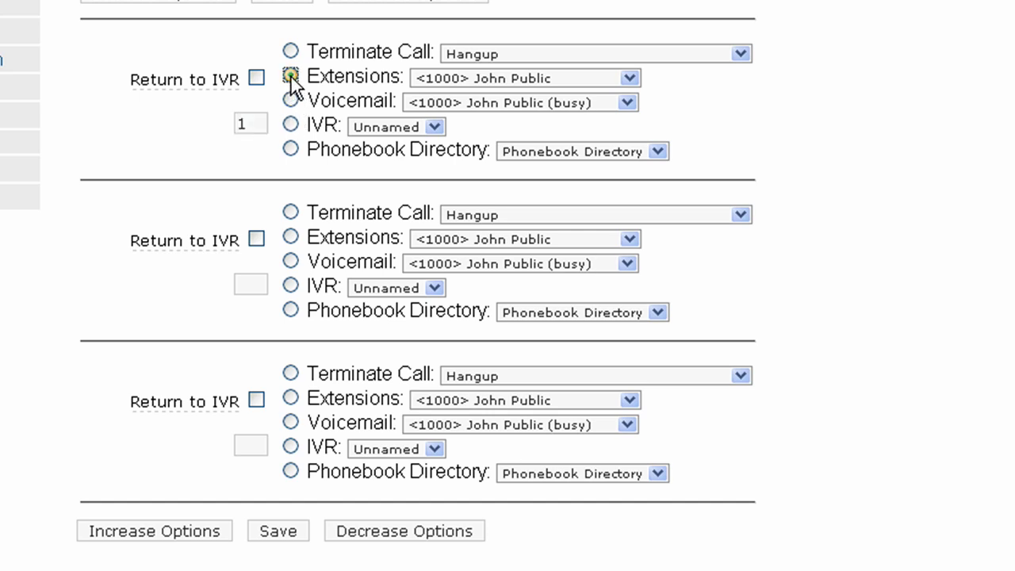
pyautogui.click(506, 79)
pyautogui.click(511, 125)
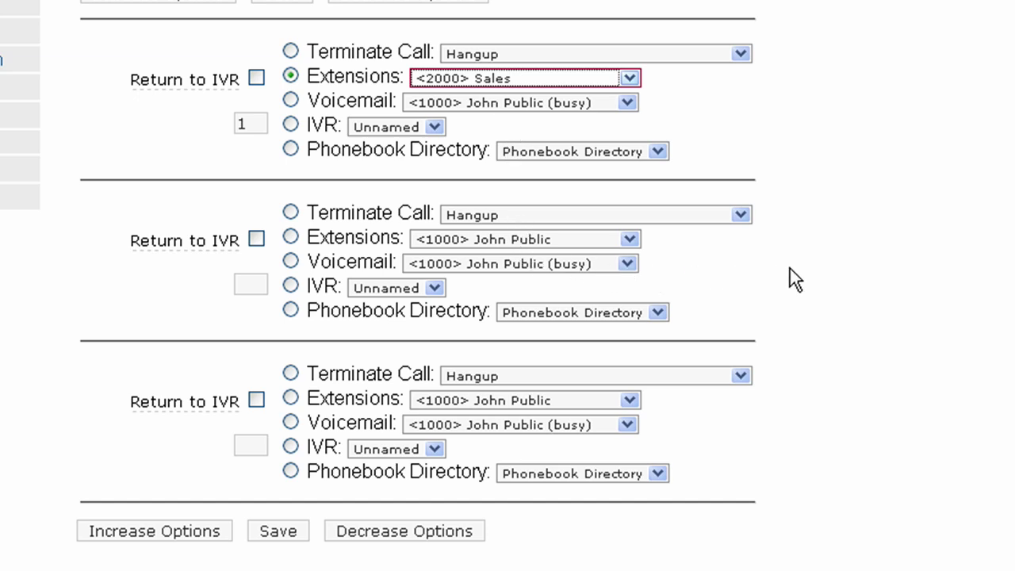
# - Set the second menu option to 2 and direct it to the Customer Support extension <2001>
pyautogui.click(259, 285)
pyautogui.write('2')
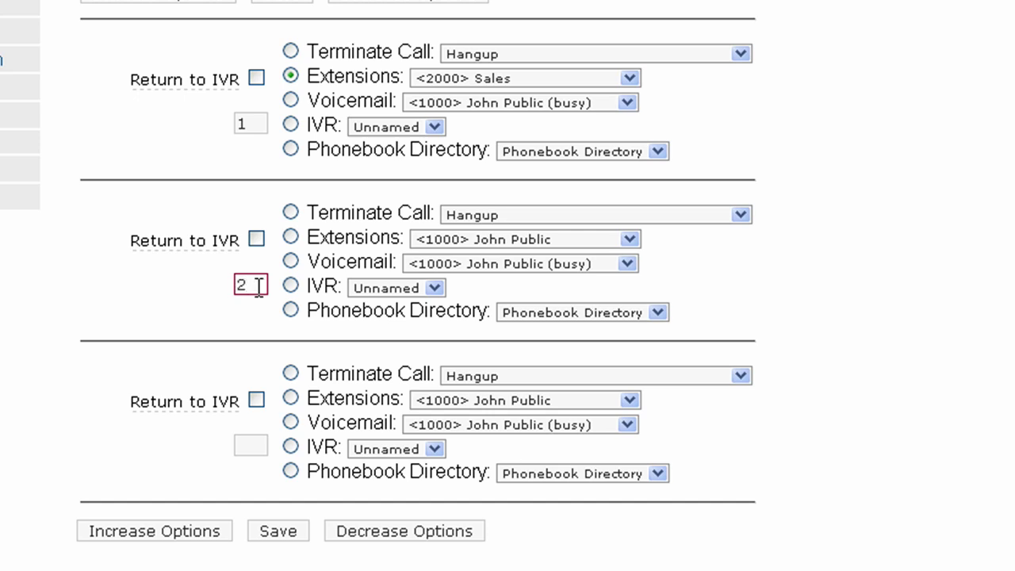
pyautogui.click(291, 236)
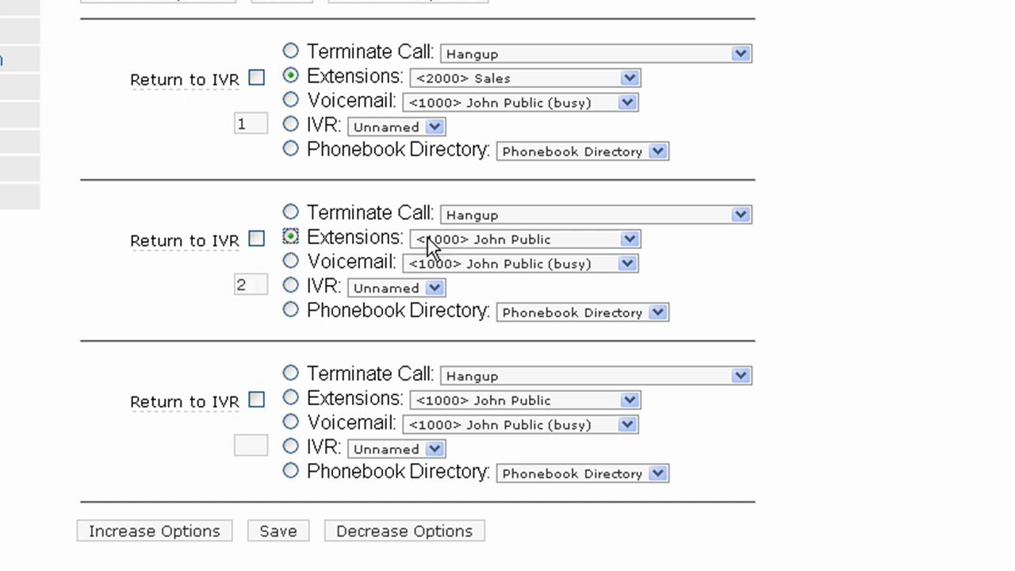
pyautogui.click(432, 243)
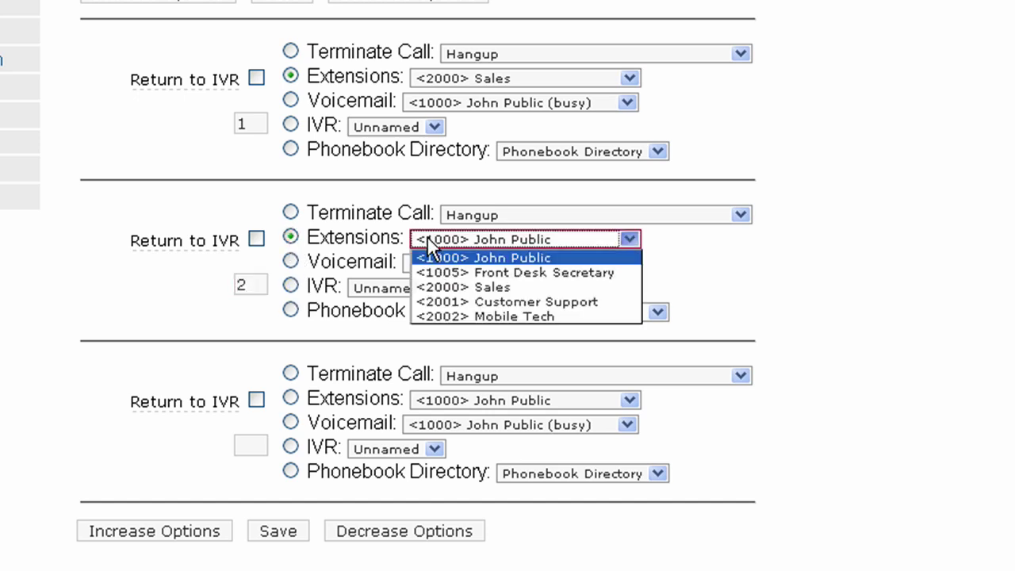
pyautogui.click(449, 300)
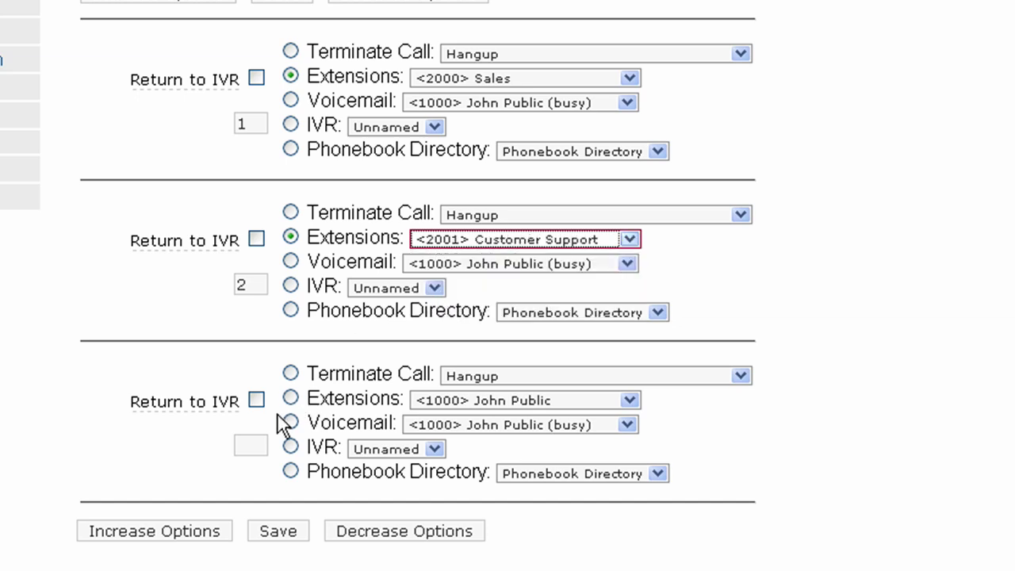
# - Set the third menu option to 0, direct it to the Front Desk Secretary extension <1005>, and save the IVR
pyautogui.click(247, 444)
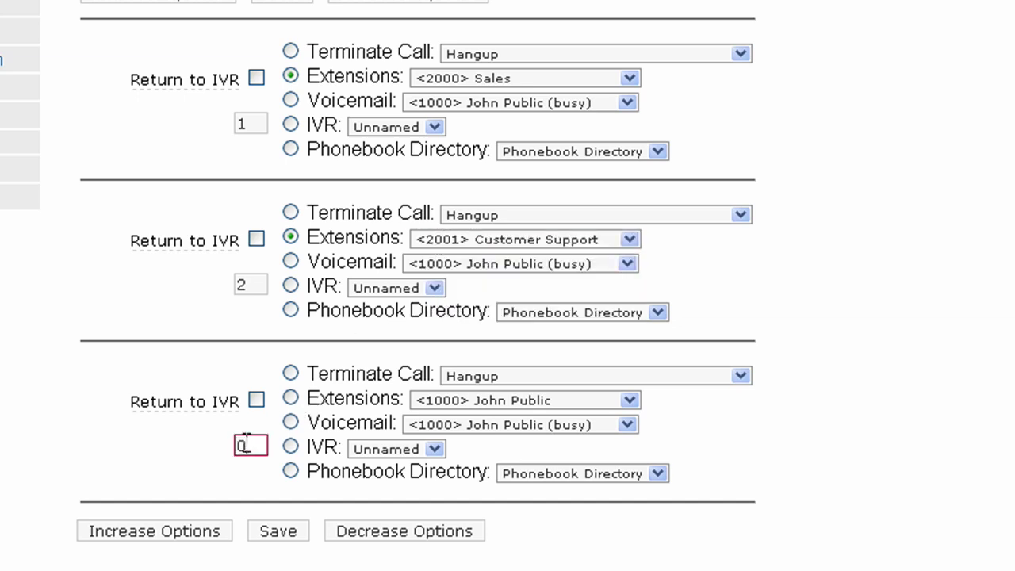
pyautogui.write('0')
pyautogui.click(290, 400)
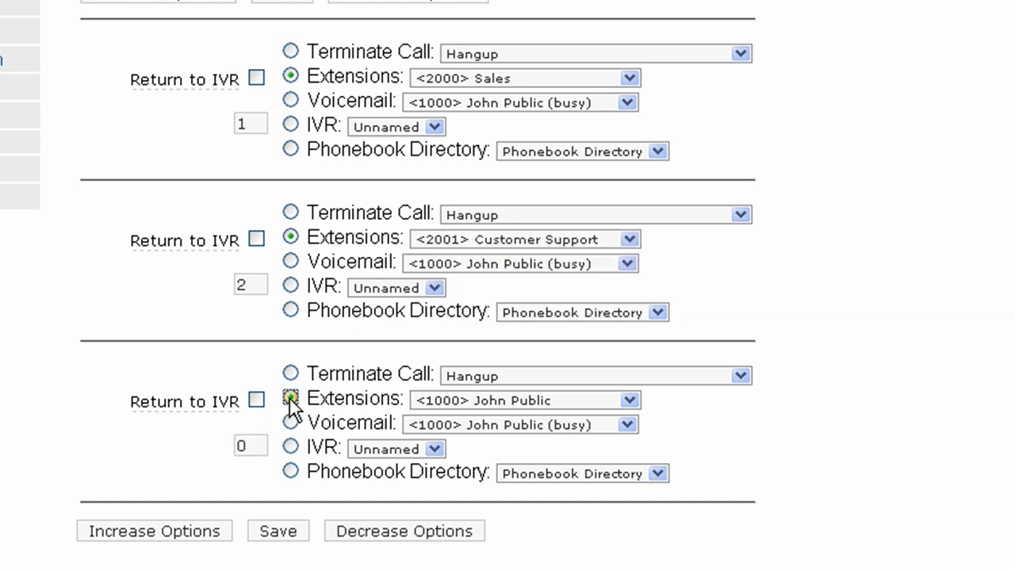
pyautogui.click(449, 402)
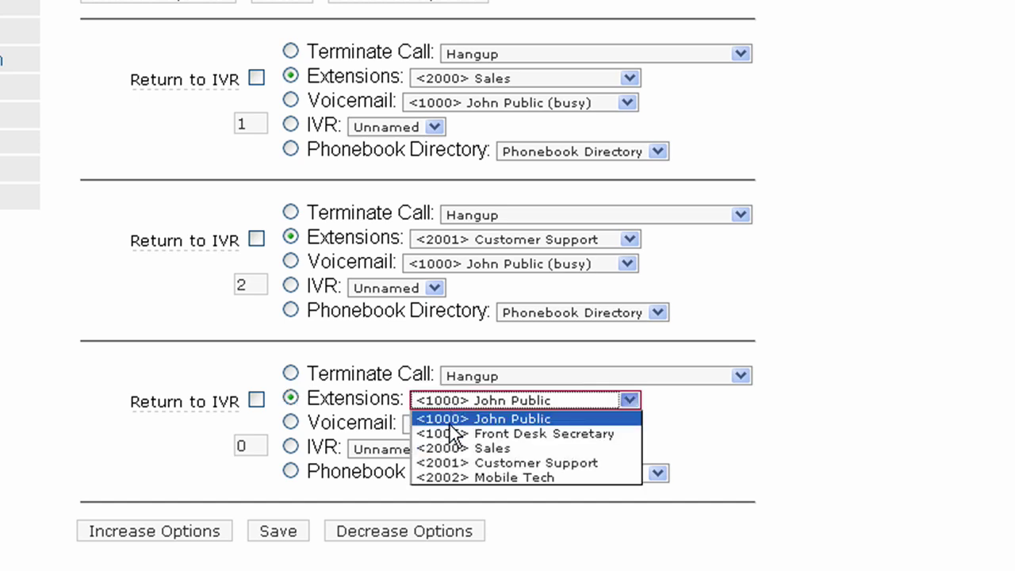
pyautogui.click(450, 433)
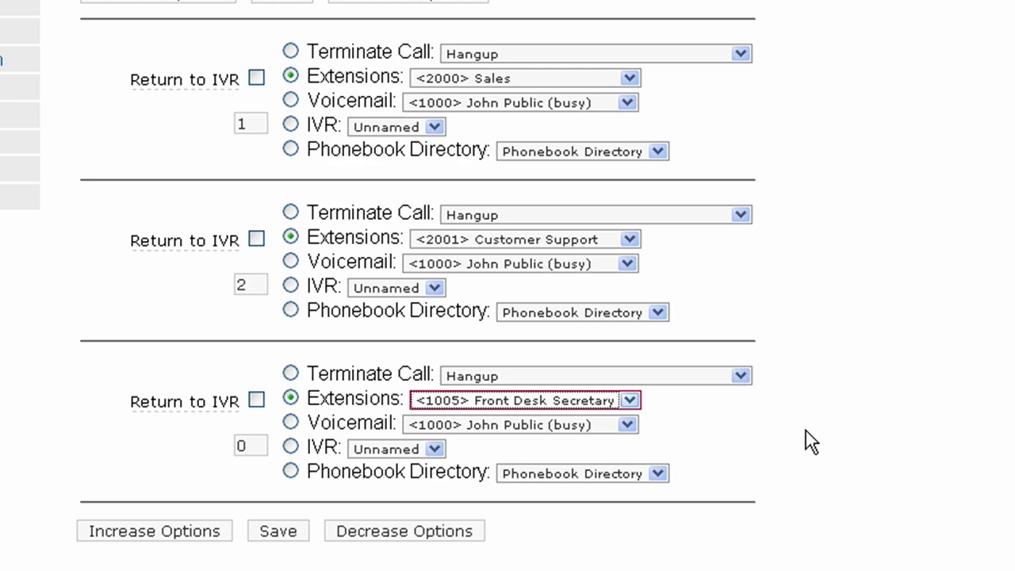
pyautogui.click(278, 531)
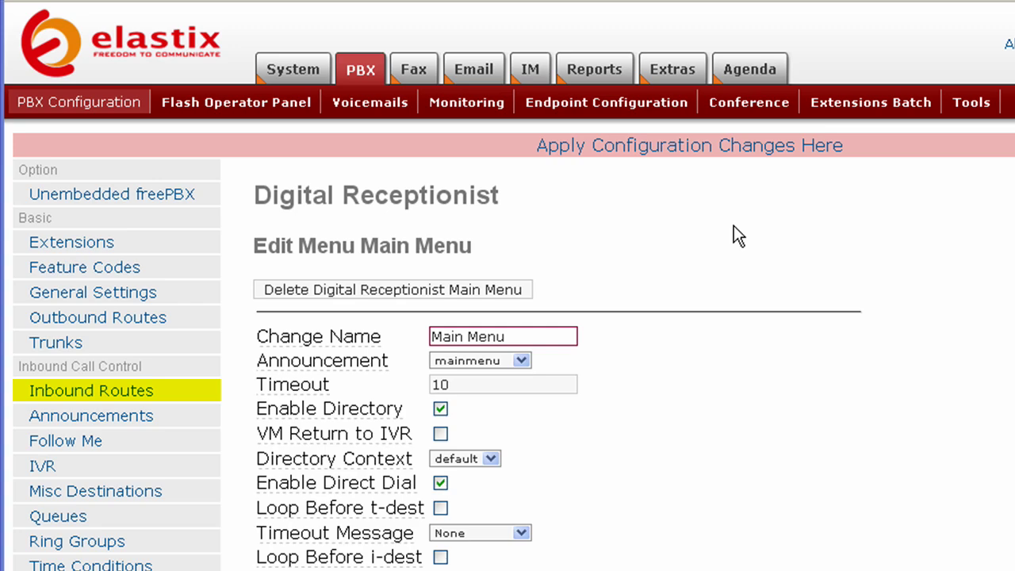
# - Set the California number inbound route's destination to the Main Menu IVR, submit it, and apply the configuration changes
pyautogui.click(208, 397)
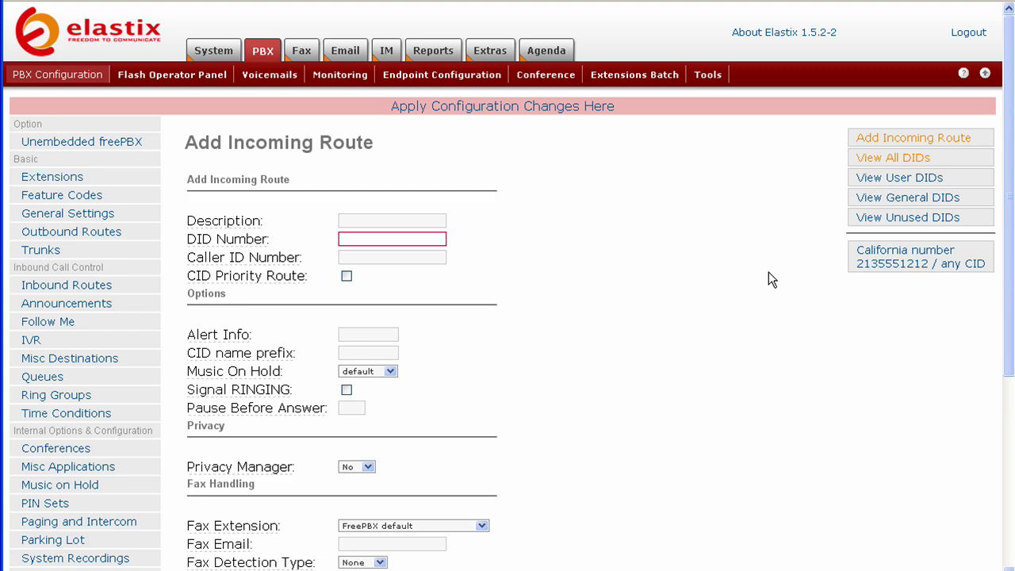
pyautogui.click(883, 270)
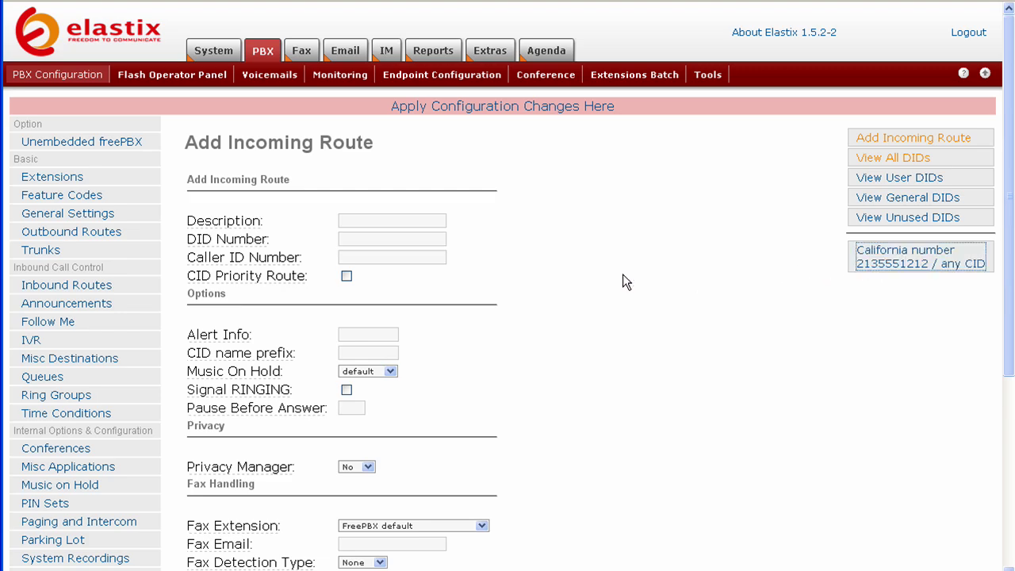
pyautogui.scroll(-5, 623, 281)
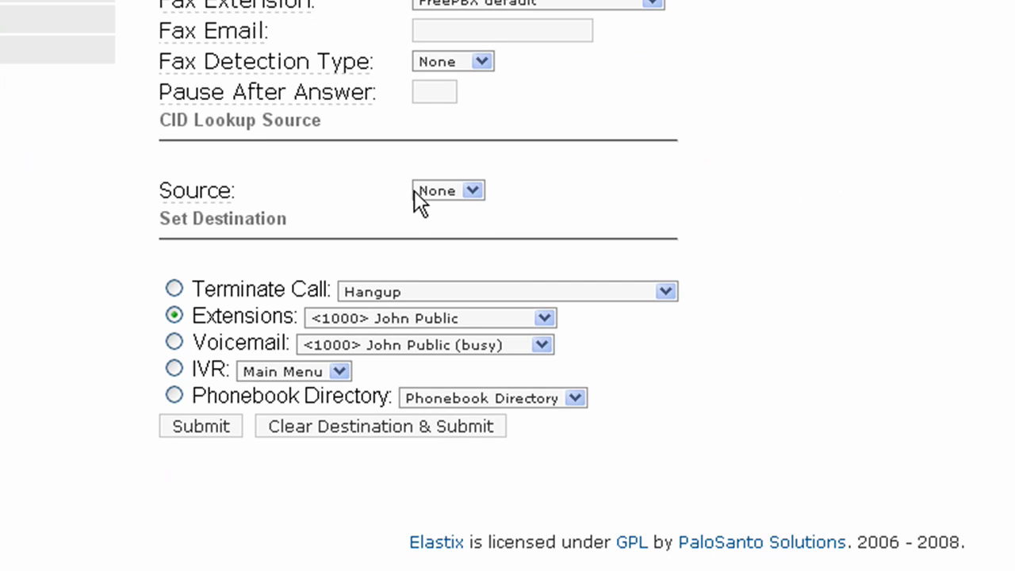
pyautogui.click(174, 368)
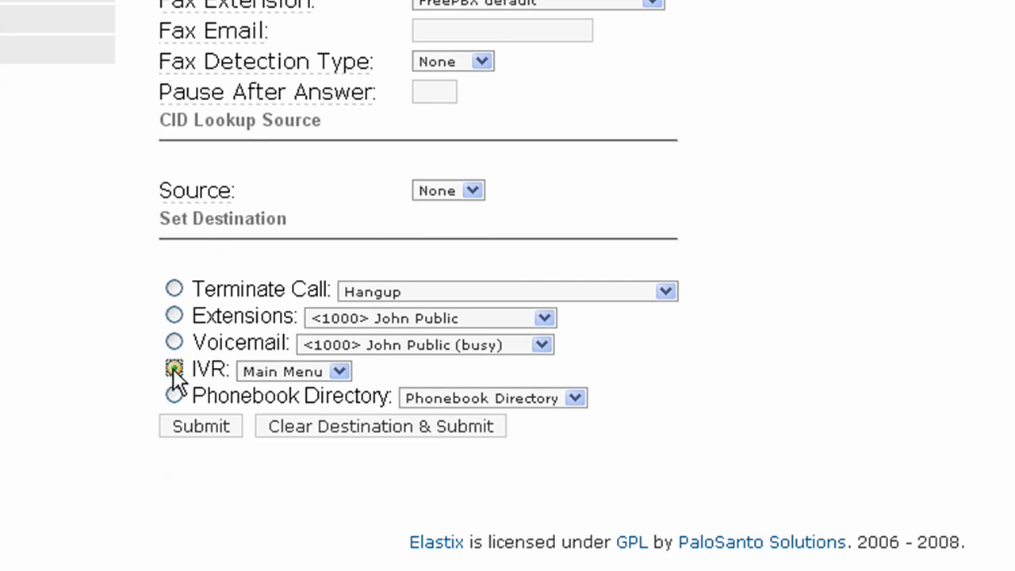
pyautogui.click(271, 369)
pyautogui.click(272, 389)
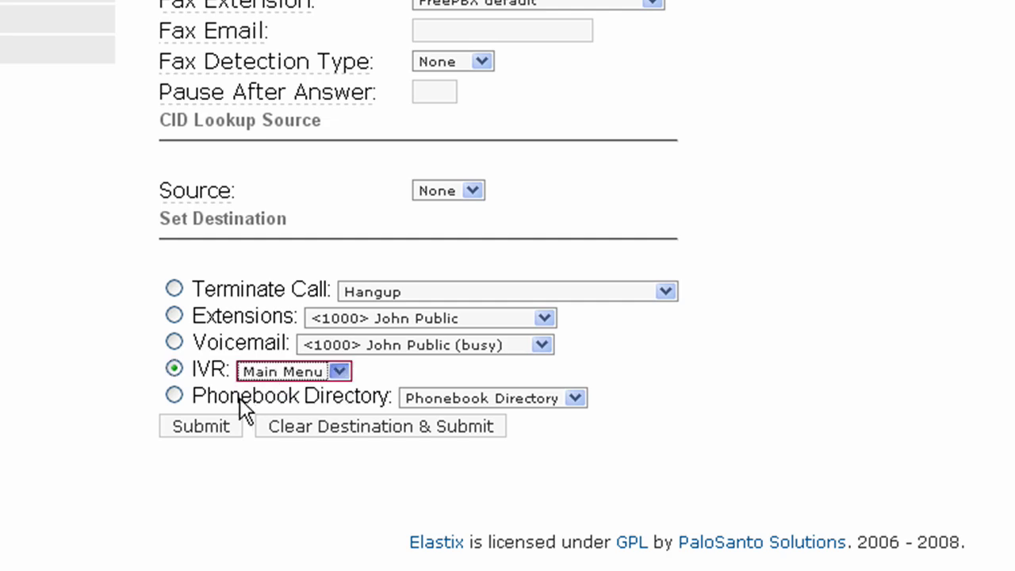
pyautogui.click(222, 428)
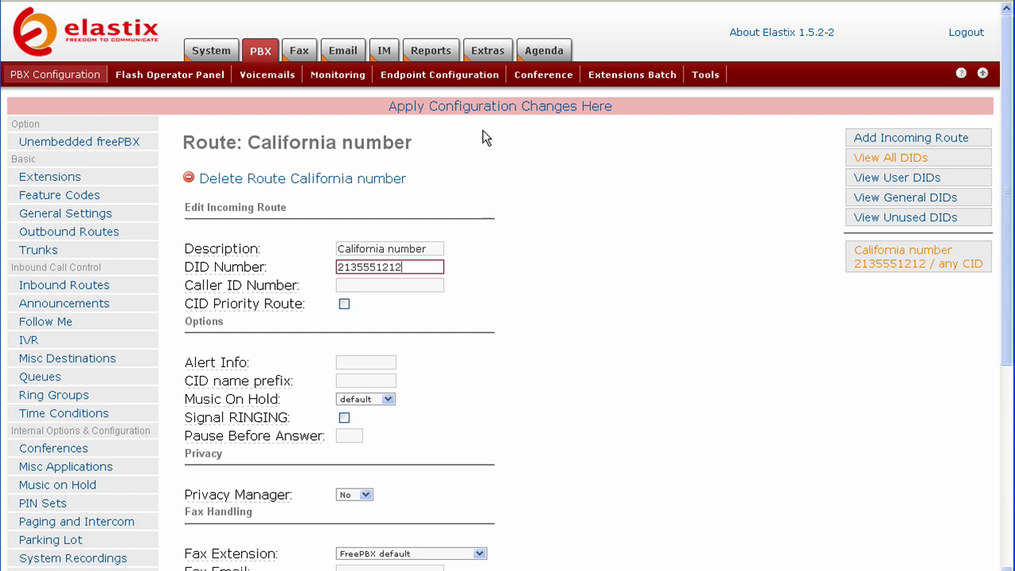
pyautogui.click(486, 108)
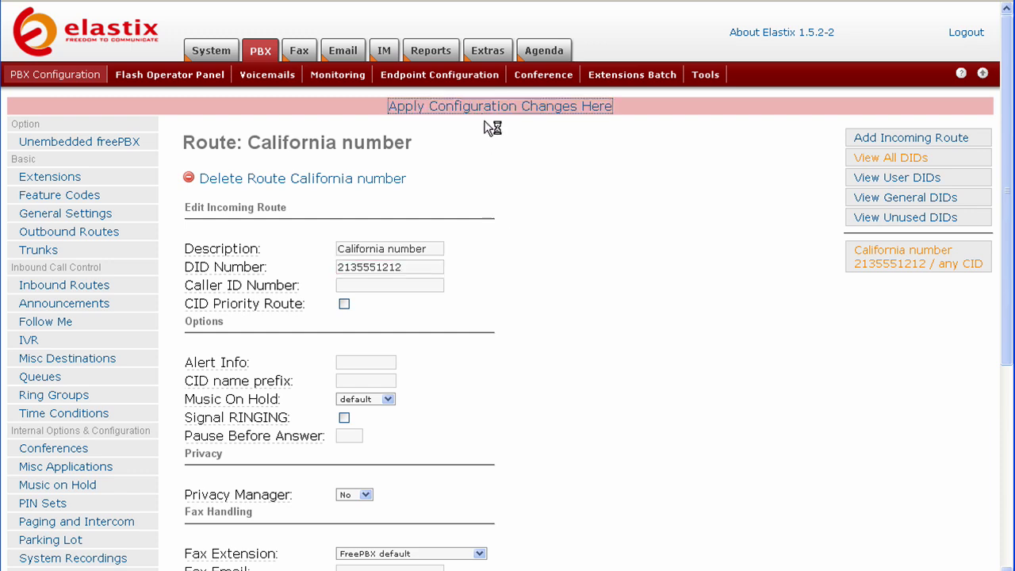